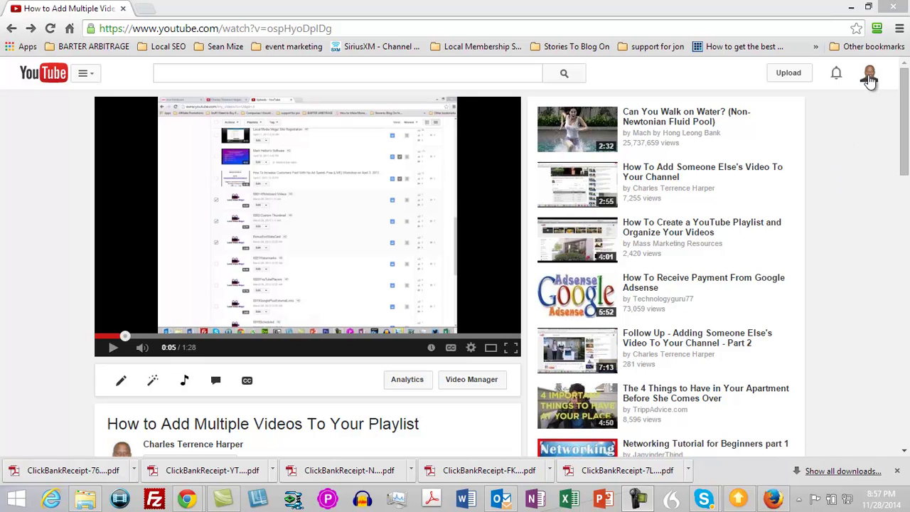
Step: Open the Video Manager in Creator Studio from the account options
left_click(868, 77)
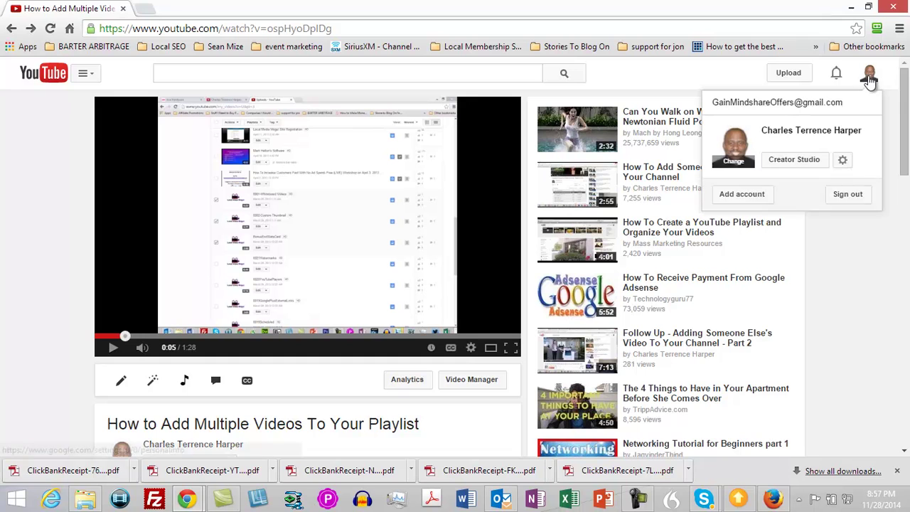
left_click(793, 160)
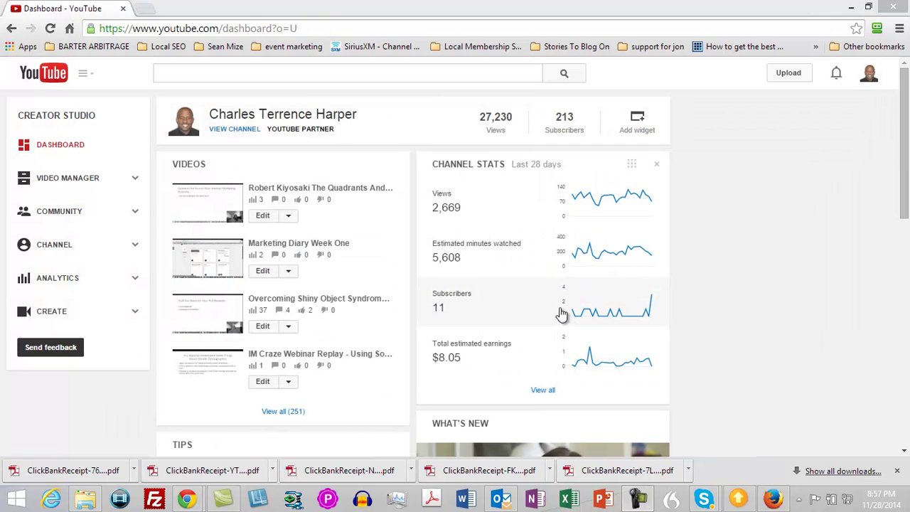
left_click(76, 182)
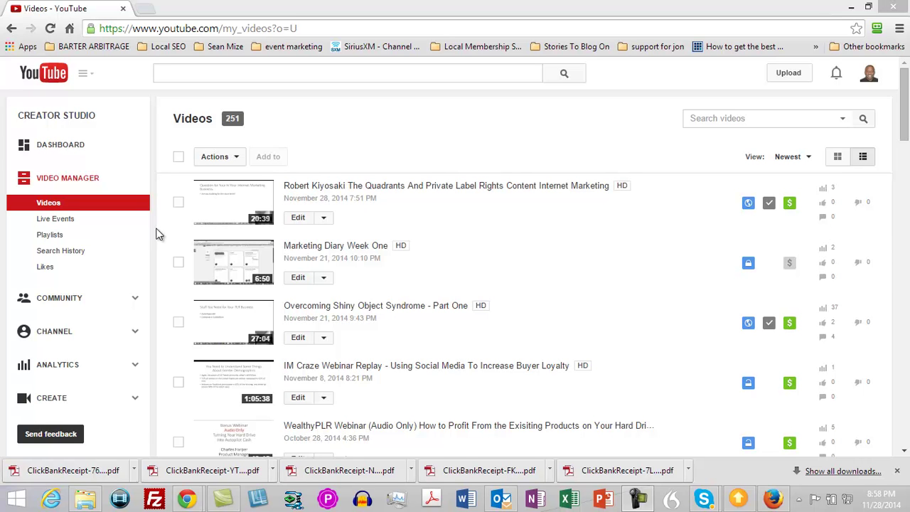
Step: Select the five newest videos in the Video Manager list
left_click(179, 203)
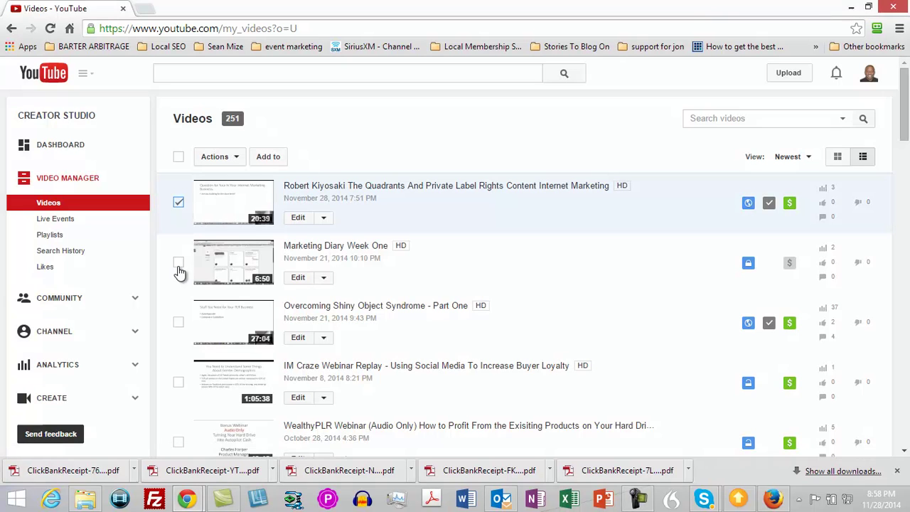
left_click(179, 263)
left_click(178, 322)
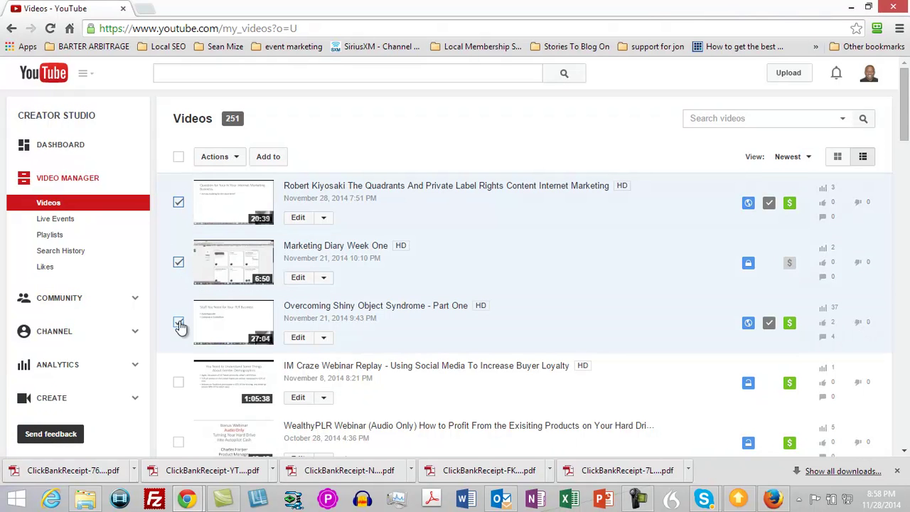
left_click(179, 383)
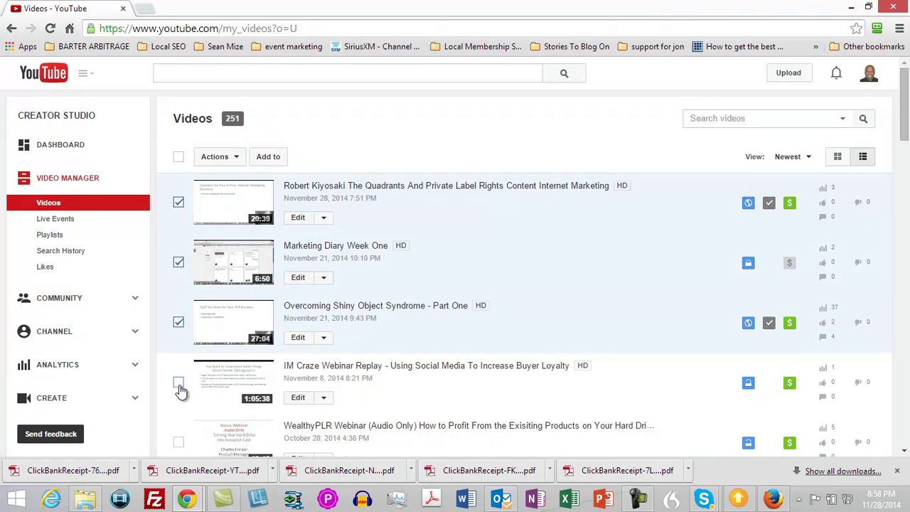
left_click(178, 442)
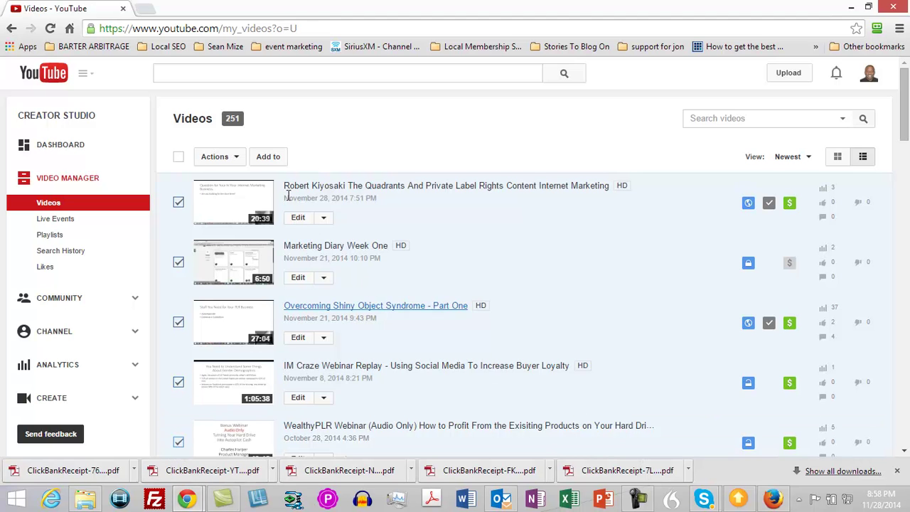
Step: Review the bulk actions and the playlist choices available for the selected videos, and close both without choosing anything
left_click(237, 162)
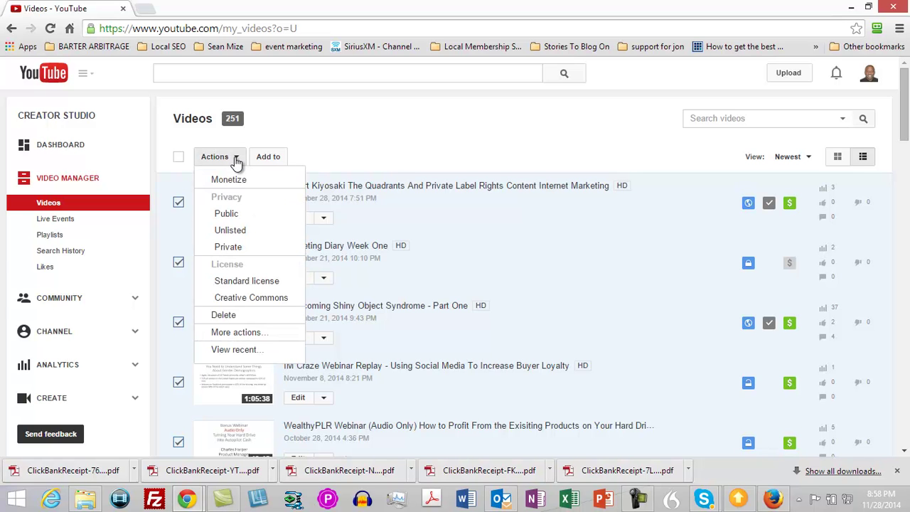
left_click(235, 161)
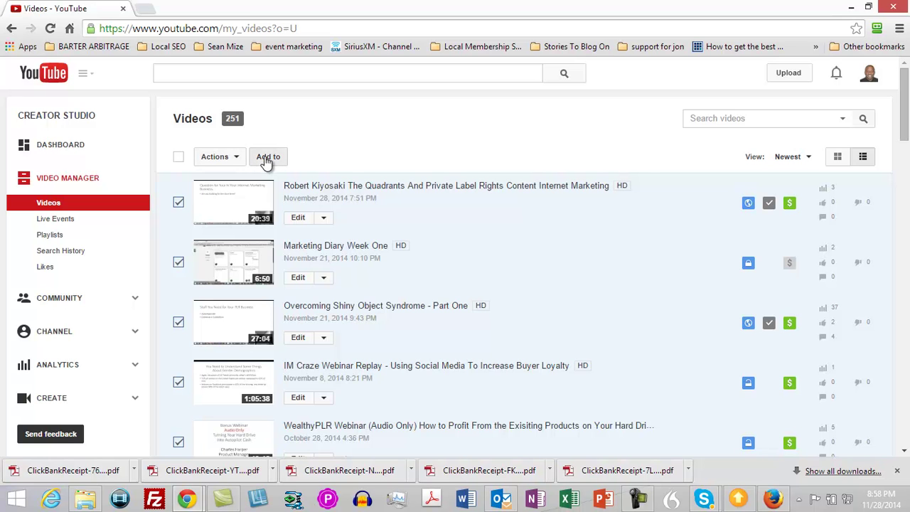
left_click(266, 162)
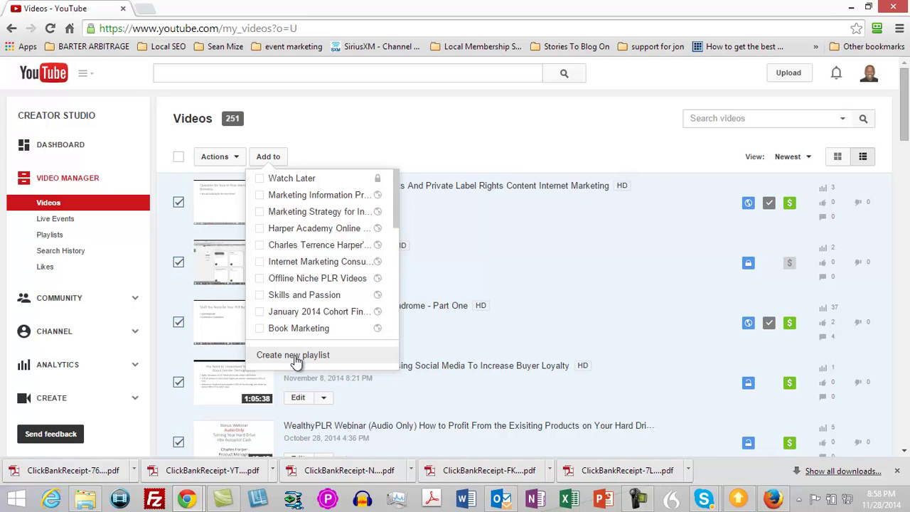
left_click(398, 135)
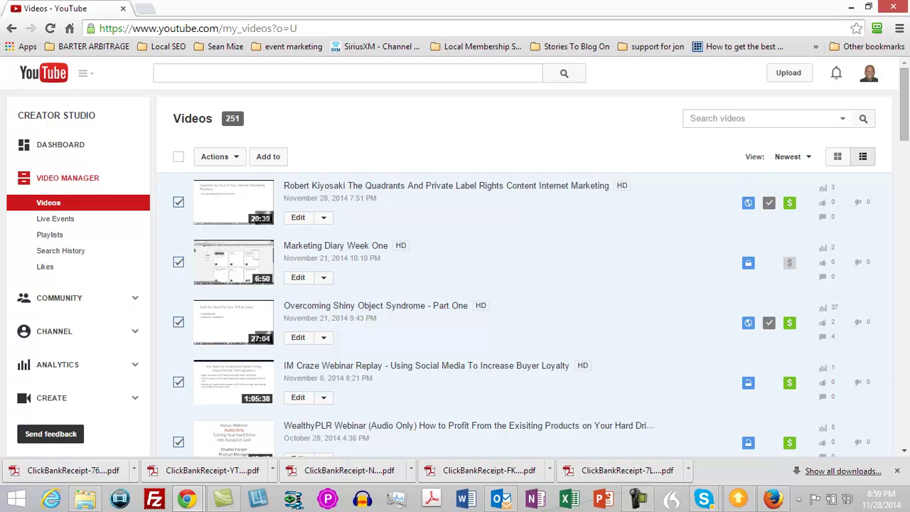
Step: Compare the grid view and the list view of the channel's videos, including the controls shown on each thumbnail
left_click(837, 156)
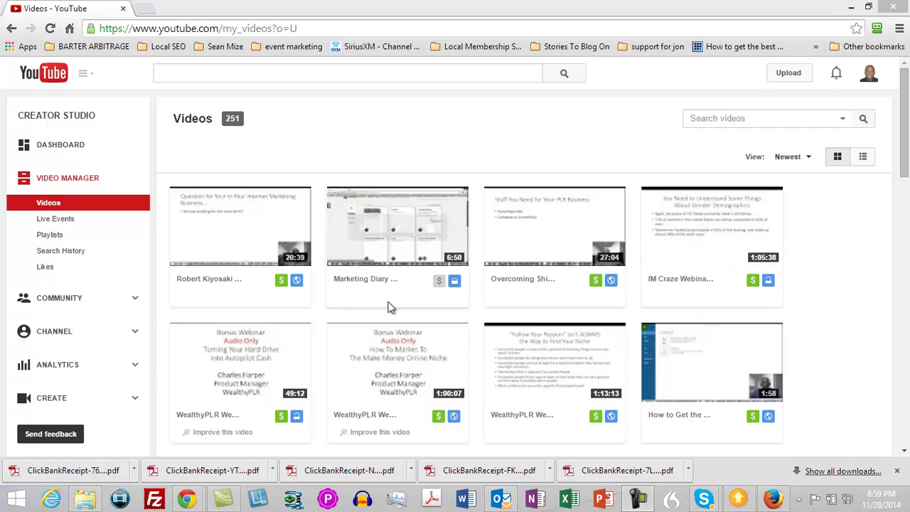
mouse_move(404, 260)
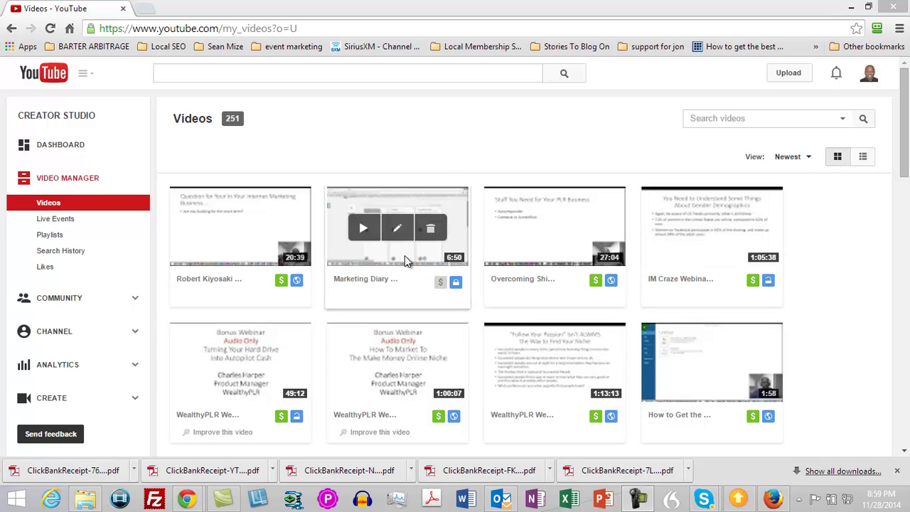
mouse_move(218, 398)
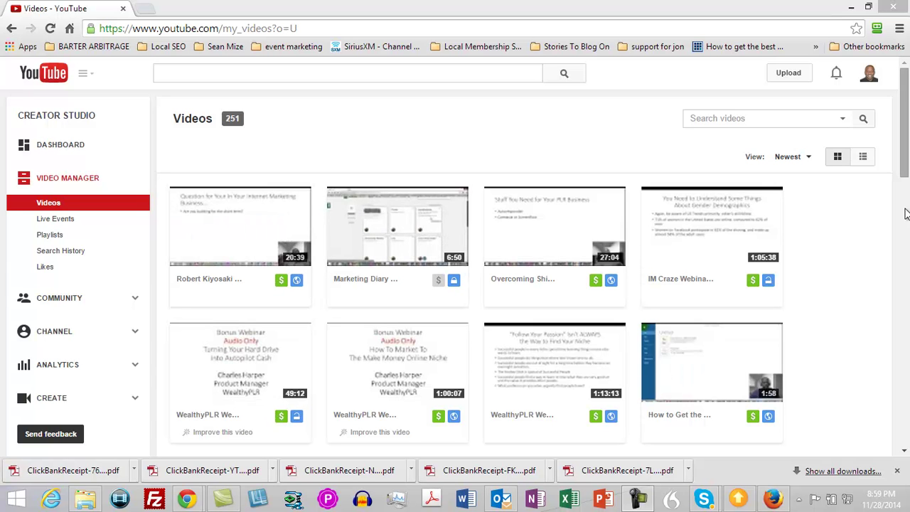
scroll(903, 201, "down", 4)
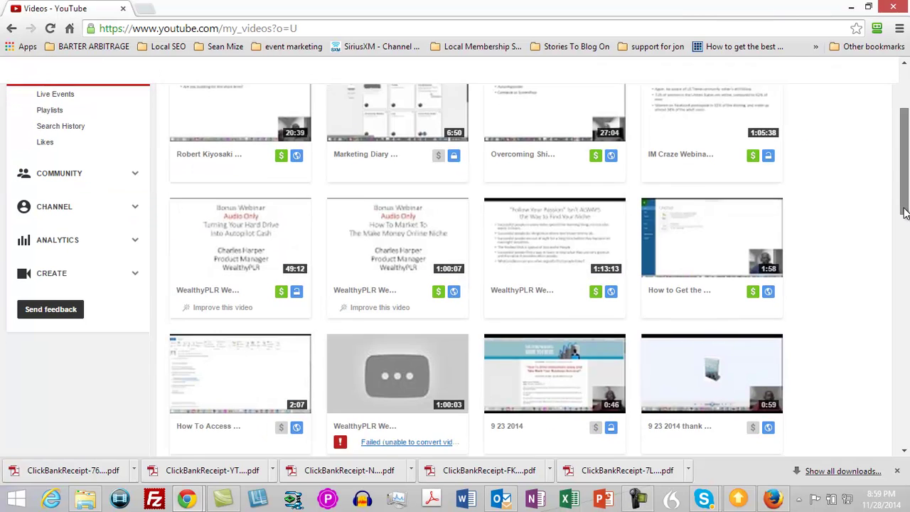
scroll(906, 229, "up", 4)
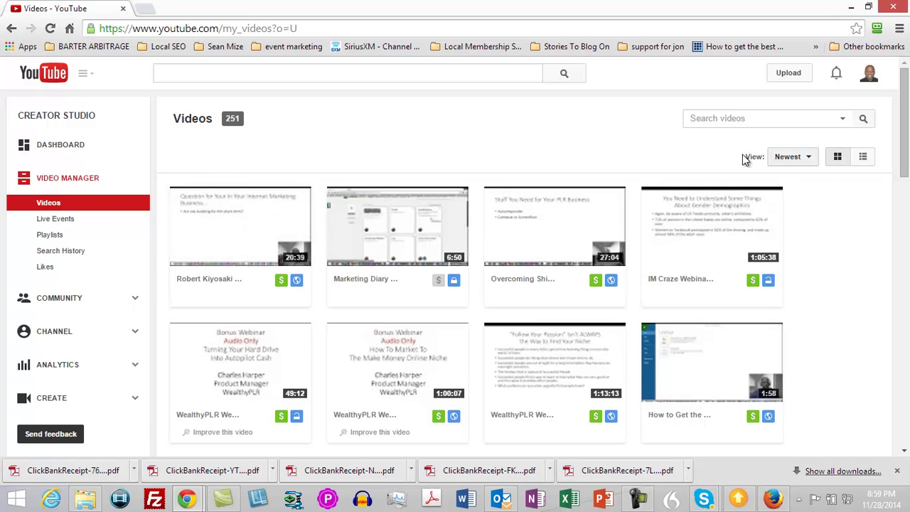
left_click(862, 159)
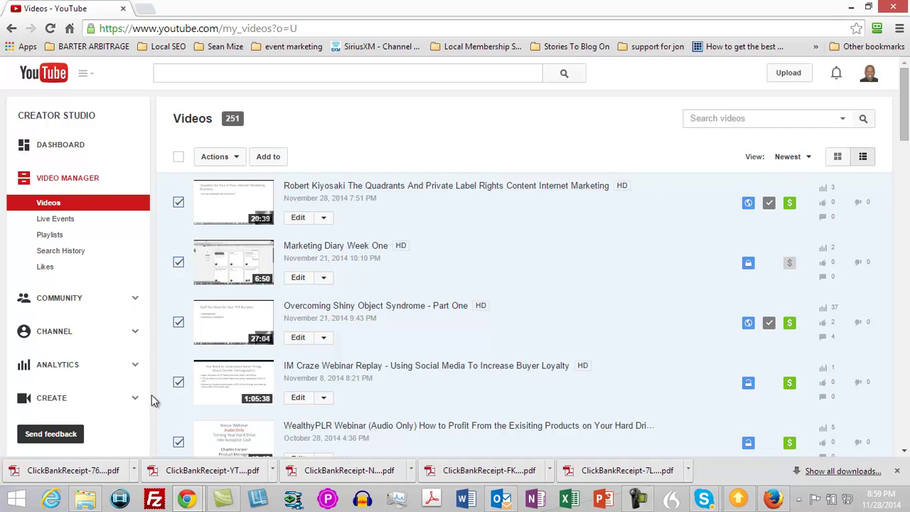
left_click(836, 157)
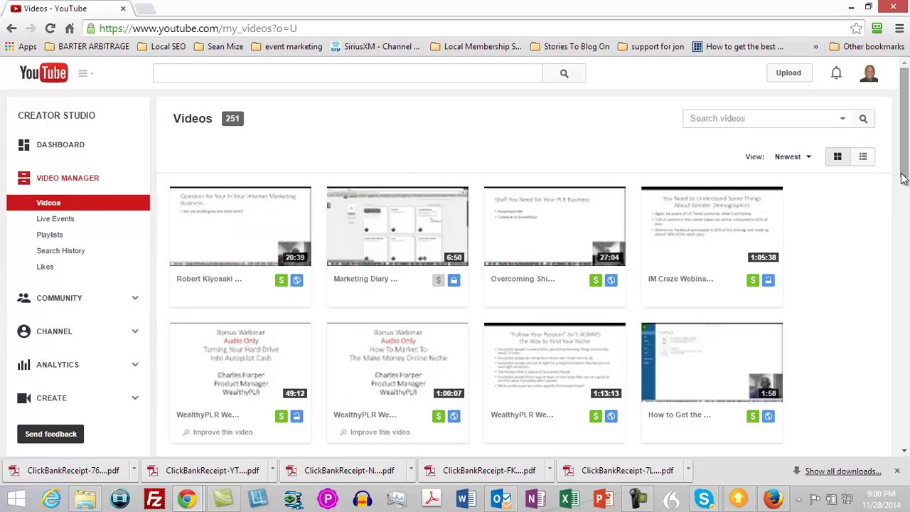
scroll(904, 174, "down", 1)
scroll(903, 174, "up", 1)
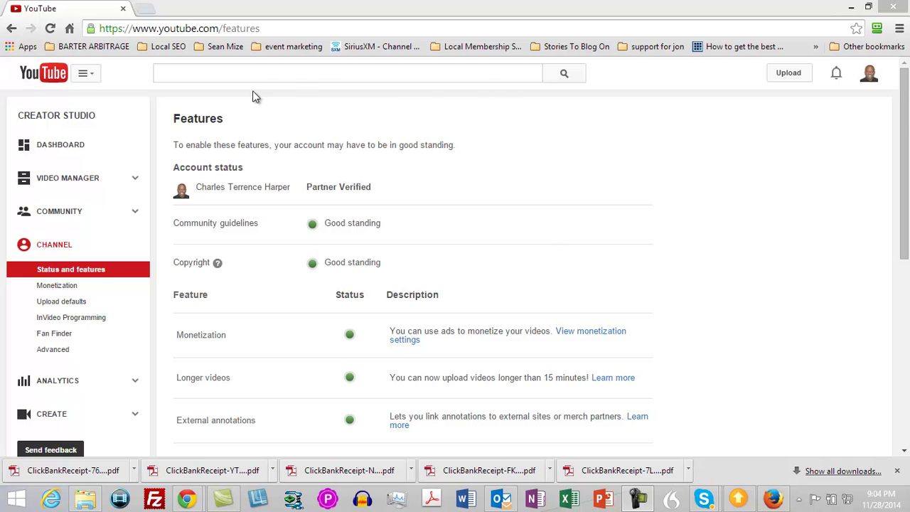
Step: Go from the channel features page to the Playlists page of the Video Manager
left_click(265, 440)
left_click(74, 183)
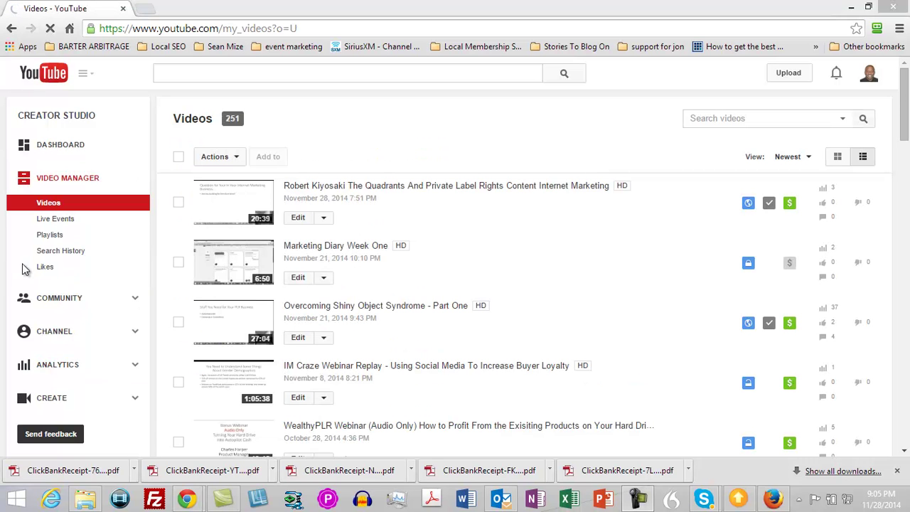
left_click(56, 236)
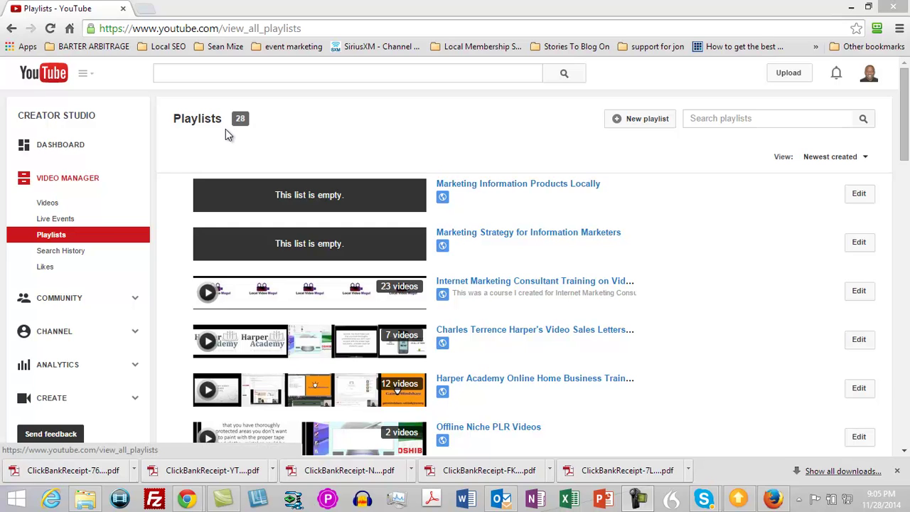
Step: Create a new public playlist titled "PLR Strategy"
left_click(619, 128)
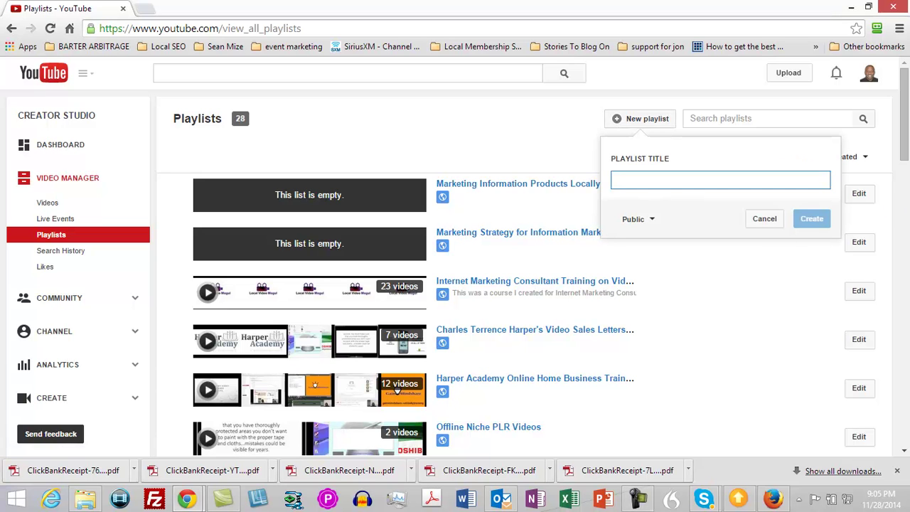
left_click(708, 178)
type("Pri")
type("LR Stre")
key("BackSpace")
type("ategy")
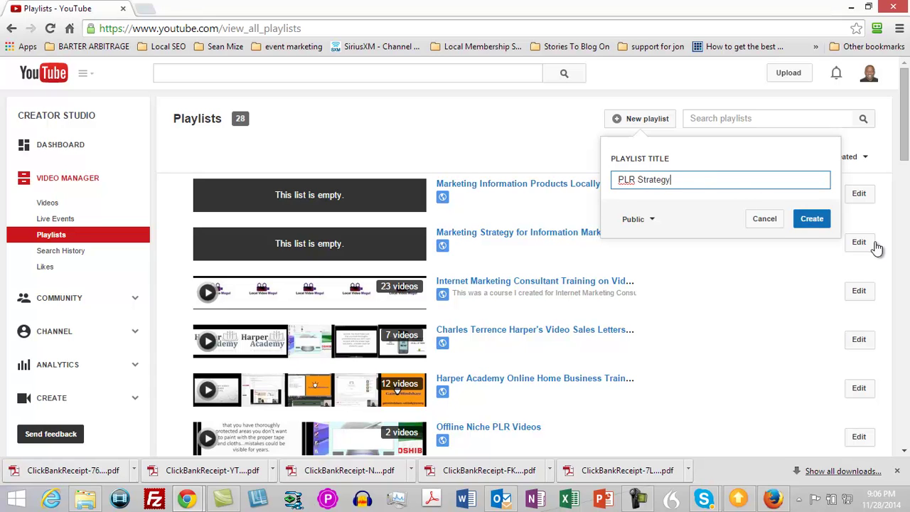
left_click(803, 221)
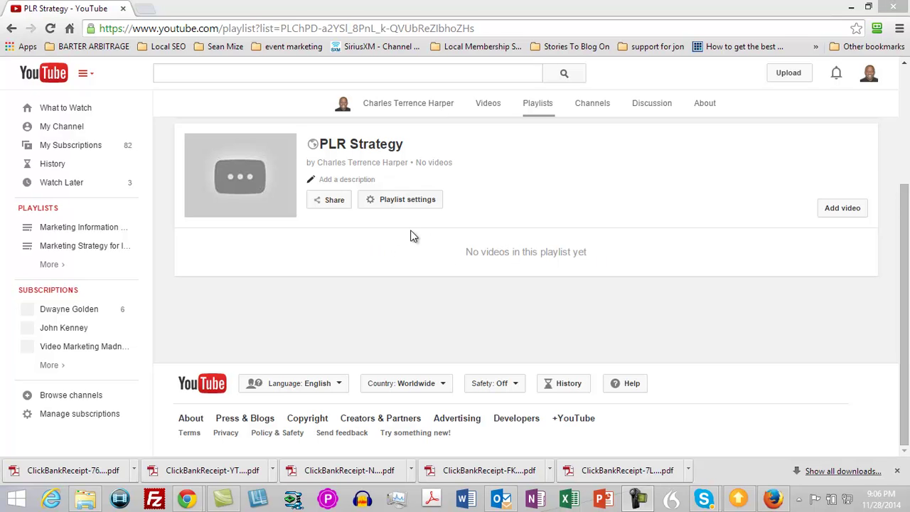
Step: Start adding a video to the PLR Strategy playlist and show the channel's own YouTube videos as the source
left_click(830, 210)
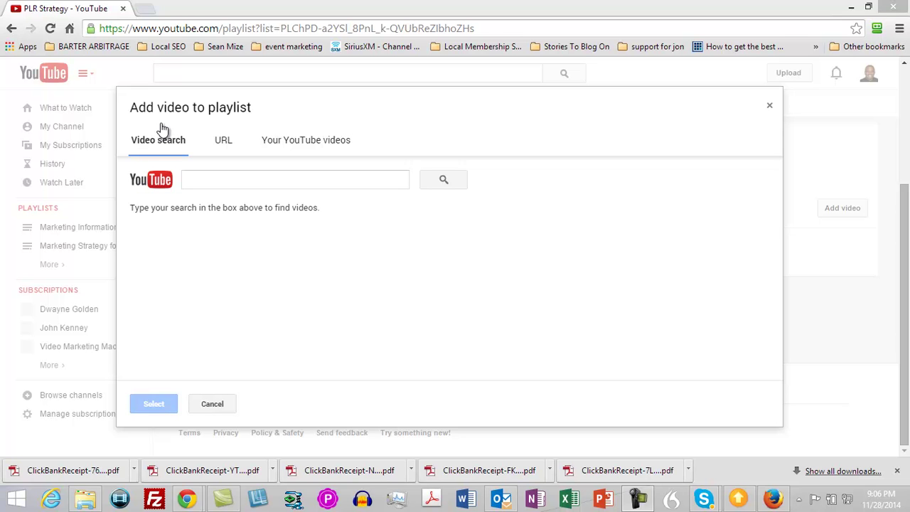
left_click(306, 141)
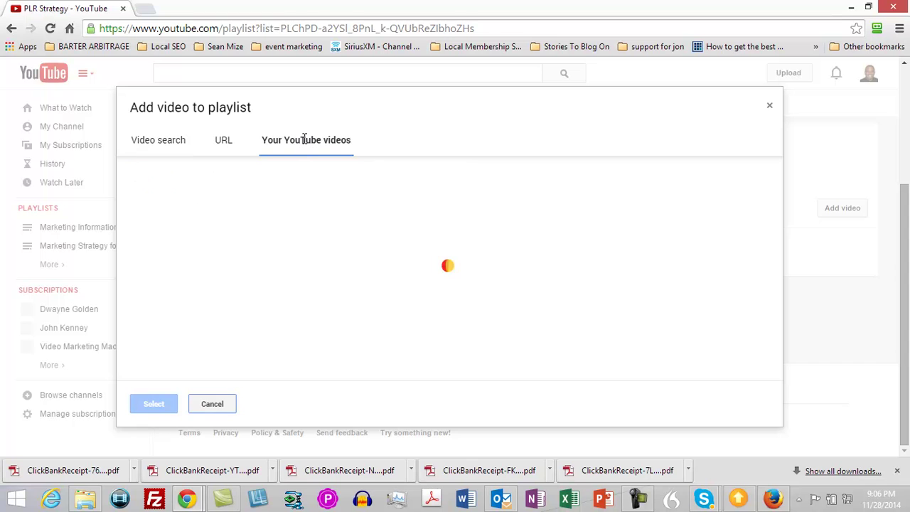
Step: Try selecting and deselecting the Robert Kiyosaki, Overcoming Shiny Object Syndrome - Part One and WealthyPLR hard drive webinar videos, one at a time
left_click(450, 224)
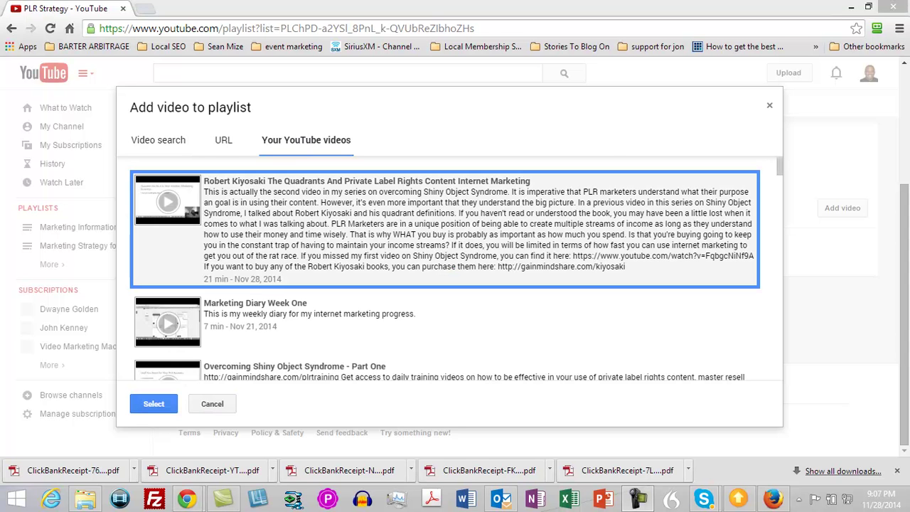
left_click(490, 222)
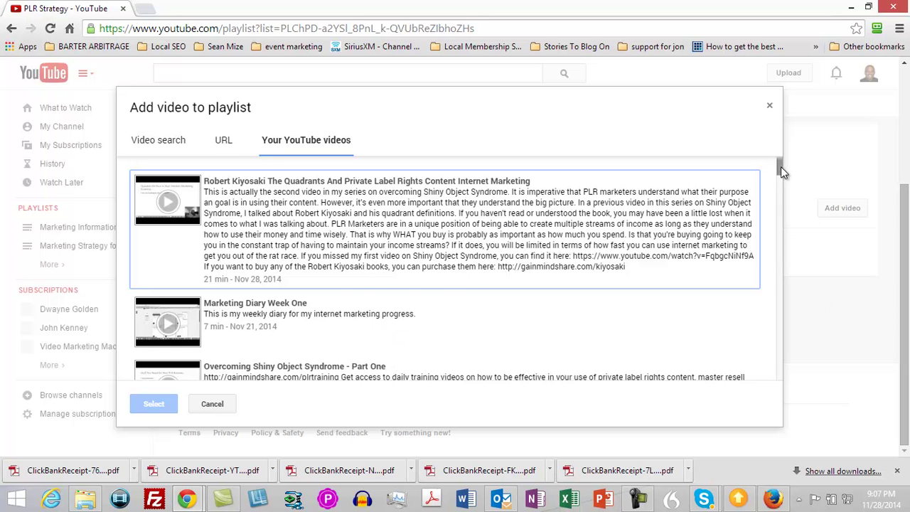
scroll(780, 170, "down", 3)
scroll(780, 181, "down", 2)
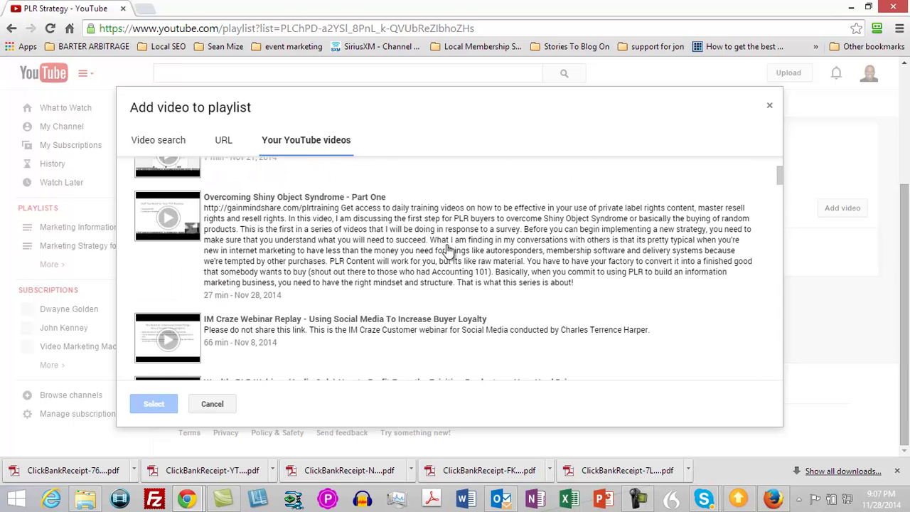
left_click(403, 245)
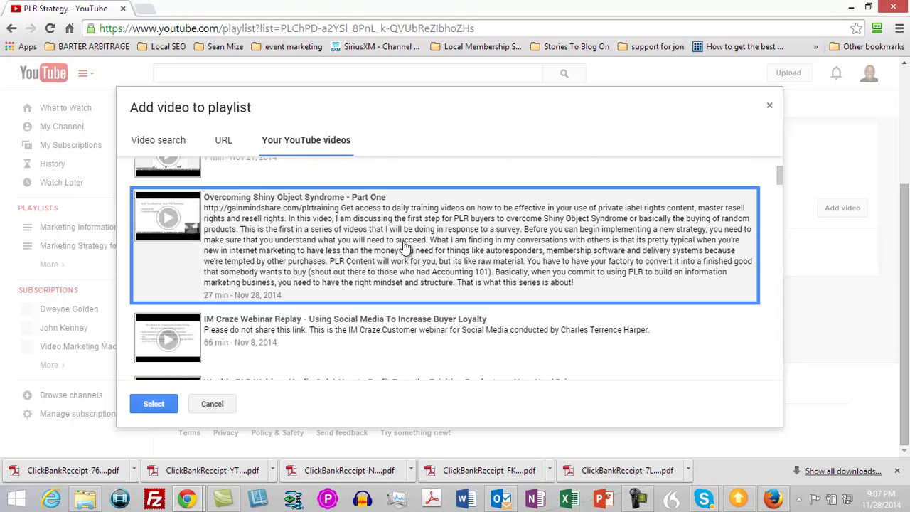
left_click(404, 245)
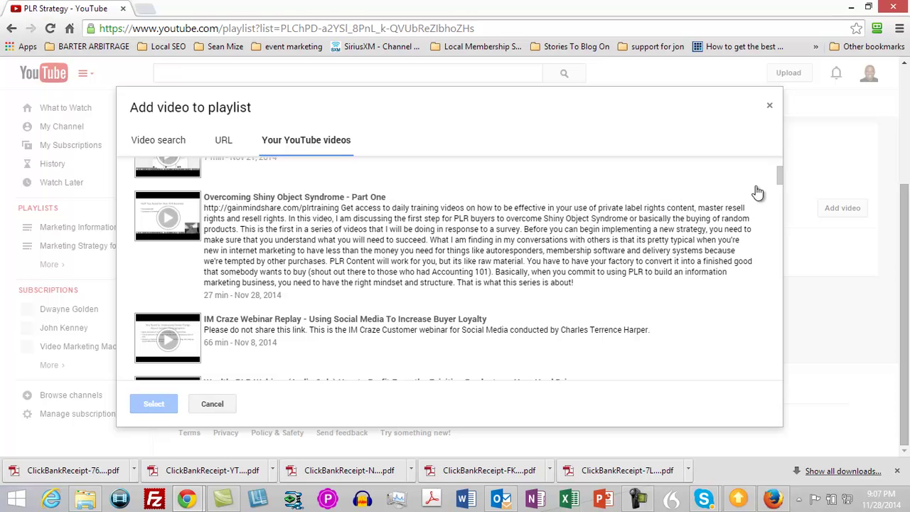
mouse_move(781, 179)
left_mouse_down()
mouse_move(782, 194)
mouse_move(781, 184)
left_mouse_up()
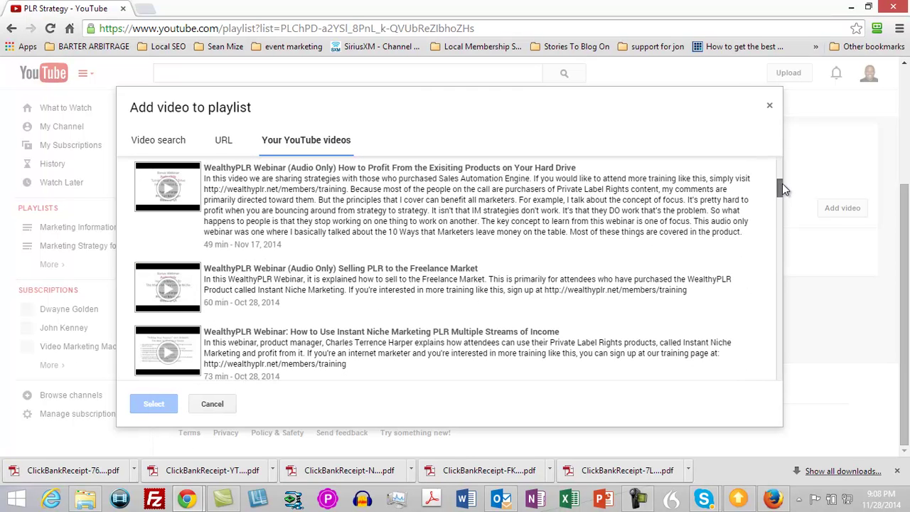
left_click(392, 199)
left_click(392, 198)
Step: Add the video "Robert Kiyosaki The Quadrants And Private Label Rights Content Internet Marketing" to the playlist
left_click_drag(779, 193, 781, 170)
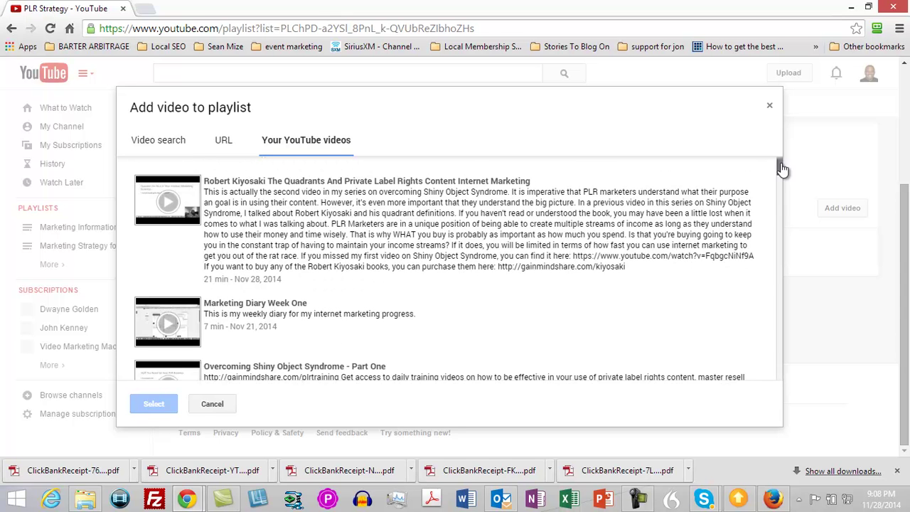
left_click(372, 246)
left_click(155, 404)
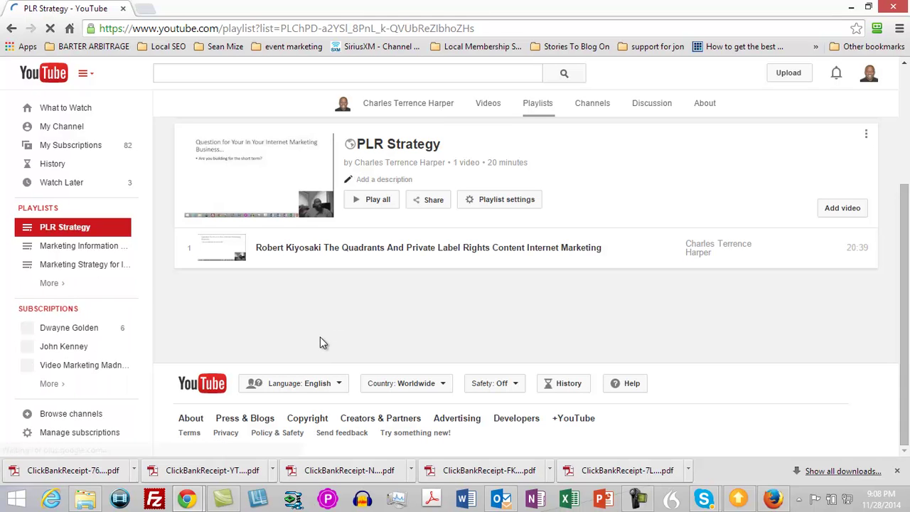
Step: Start adding another video to the PLR Strategy playlist, with the channel's own YouTube videos as the source
left_click(836, 213)
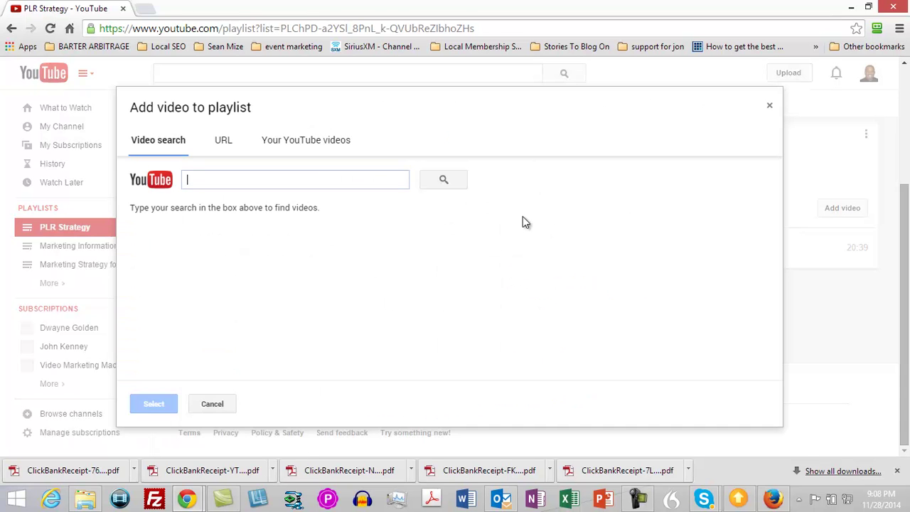
left_click(319, 143)
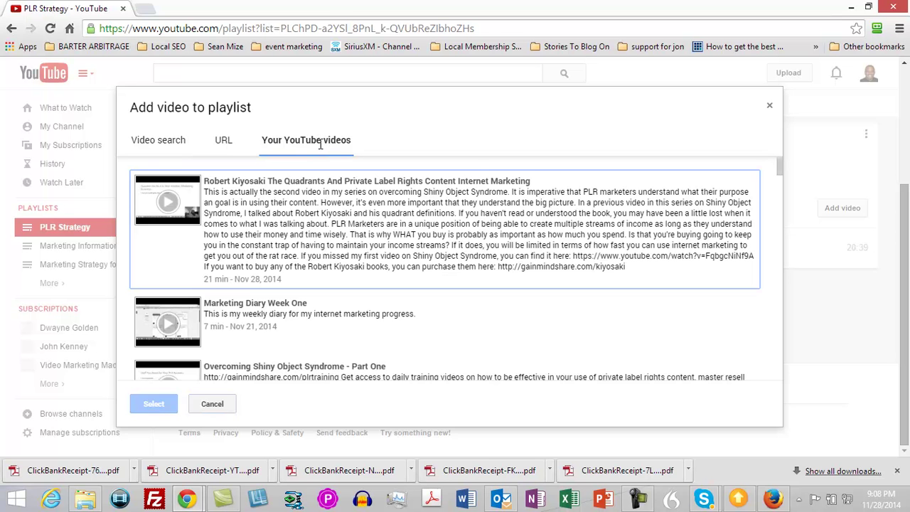
left_click_drag(779, 167, 779, 184)
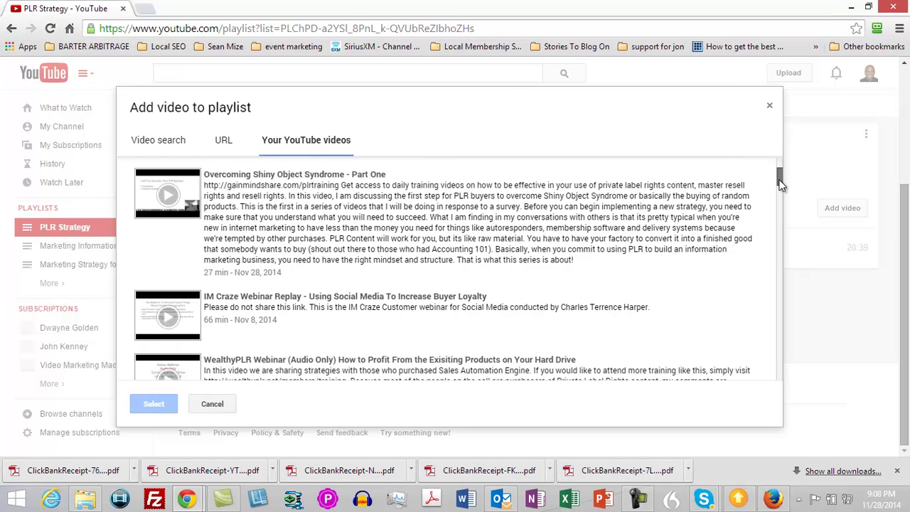
Step: Try selecting the Overcoming Shiny Object Syndrome - Part One and IM Craze Webinar Replay videos in alternation
left_click(401, 217)
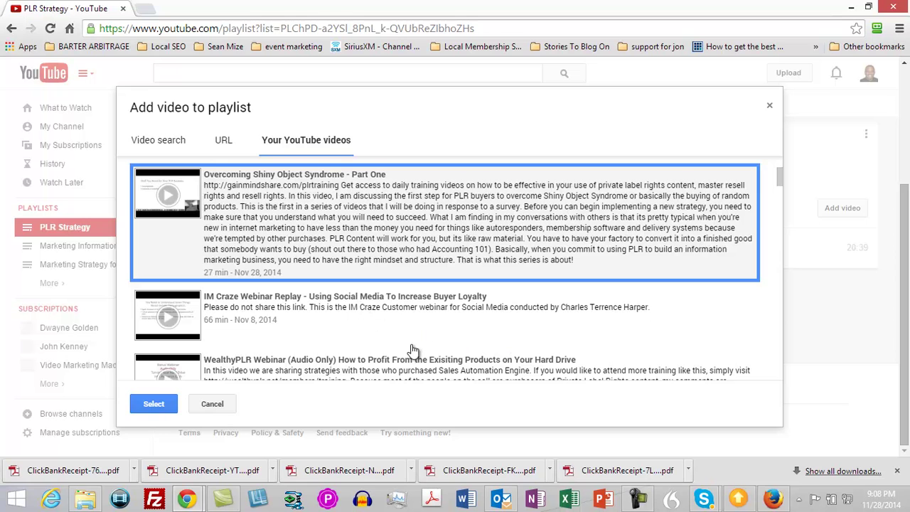
left_click(379, 307)
left_click(391, 240)
left_click(375, 304)
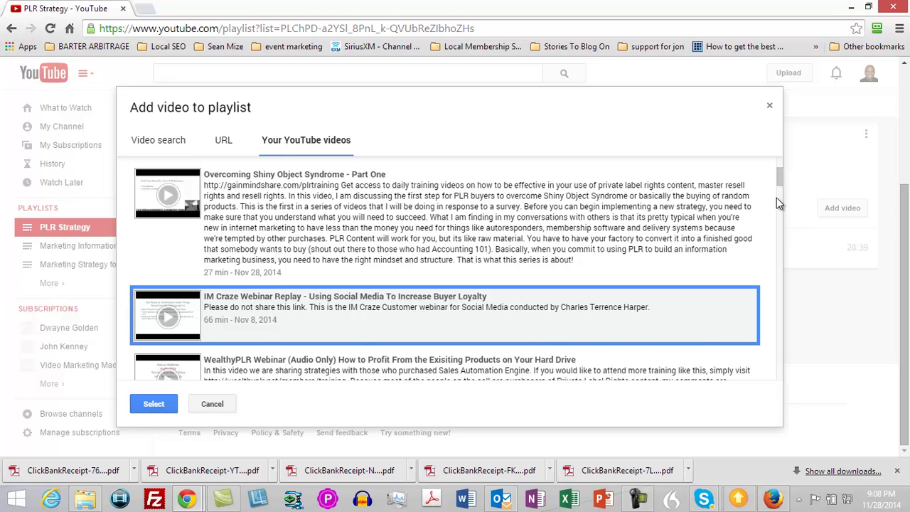
Step: Add the video "WealthyPLR Webinar (Audio Only) How to Profit From the Exisiting Products on Your Hard Drive" to the playlist
left_click(527, 364)
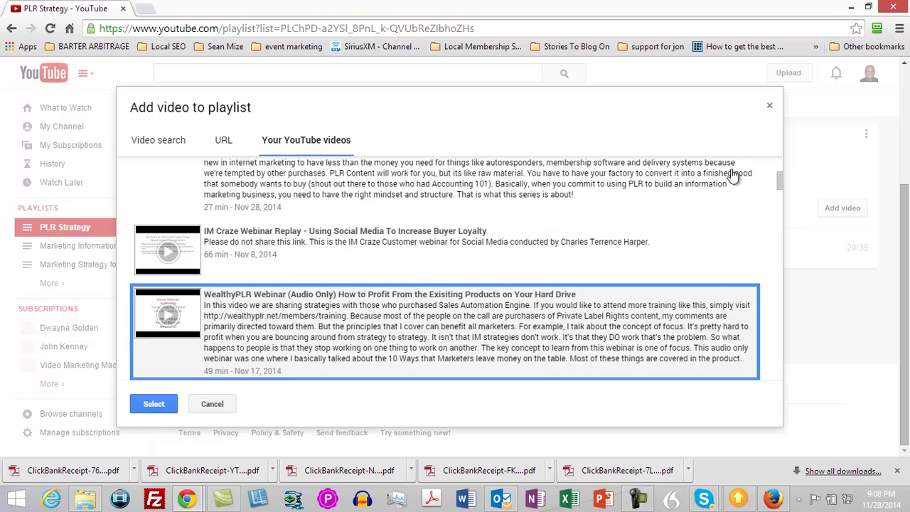
scroll(779, 183, "down", 2)
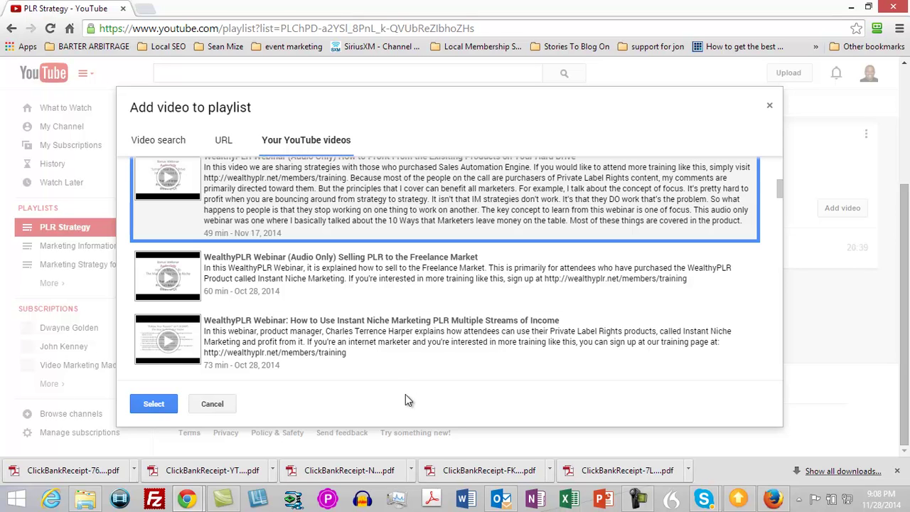
left_click(154, 403)
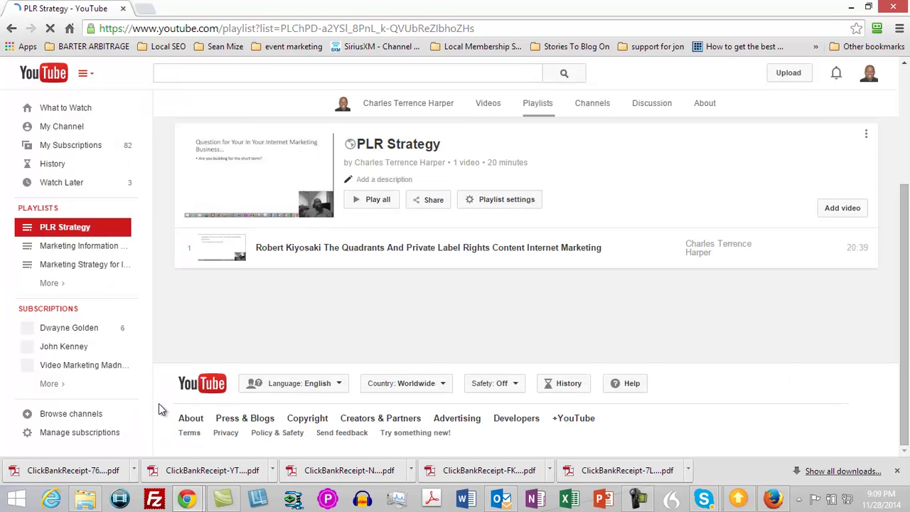